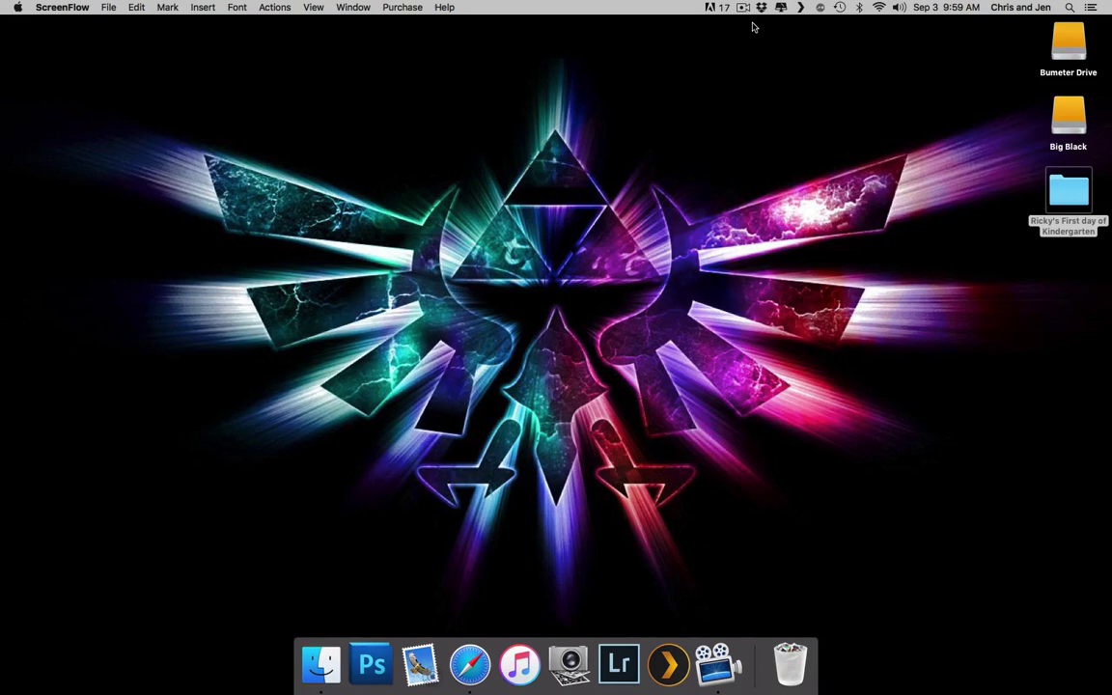
# - Launch Image Capture from Finder's Applications folder
pyautogui.click(322, 664)
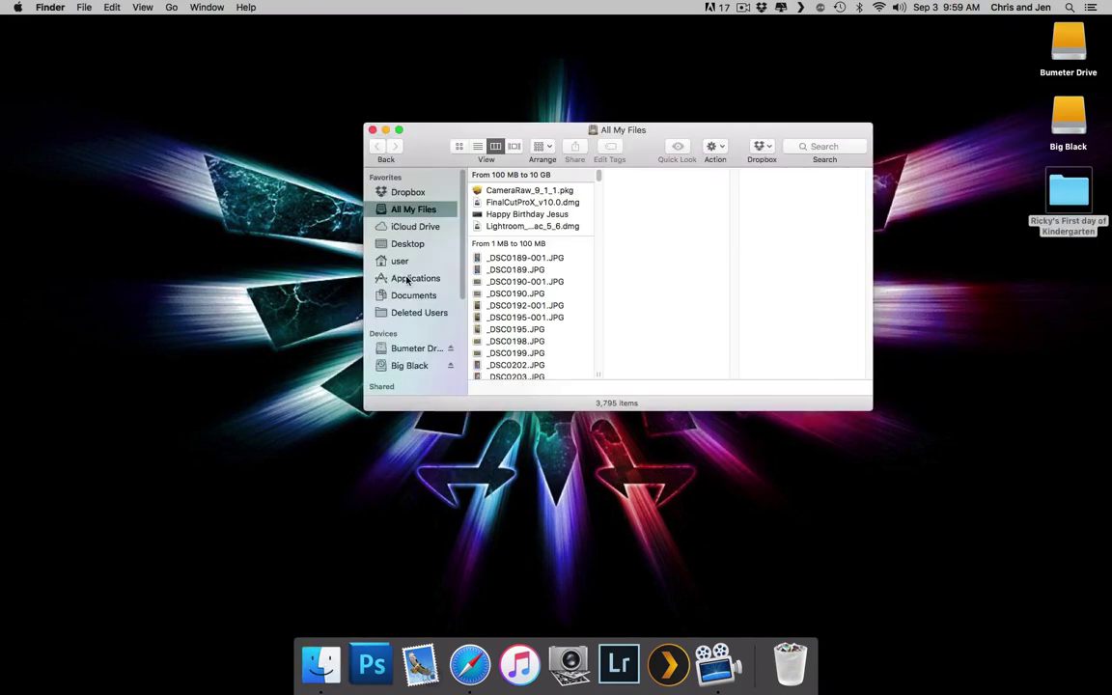
pyautogui.click(407, 279)
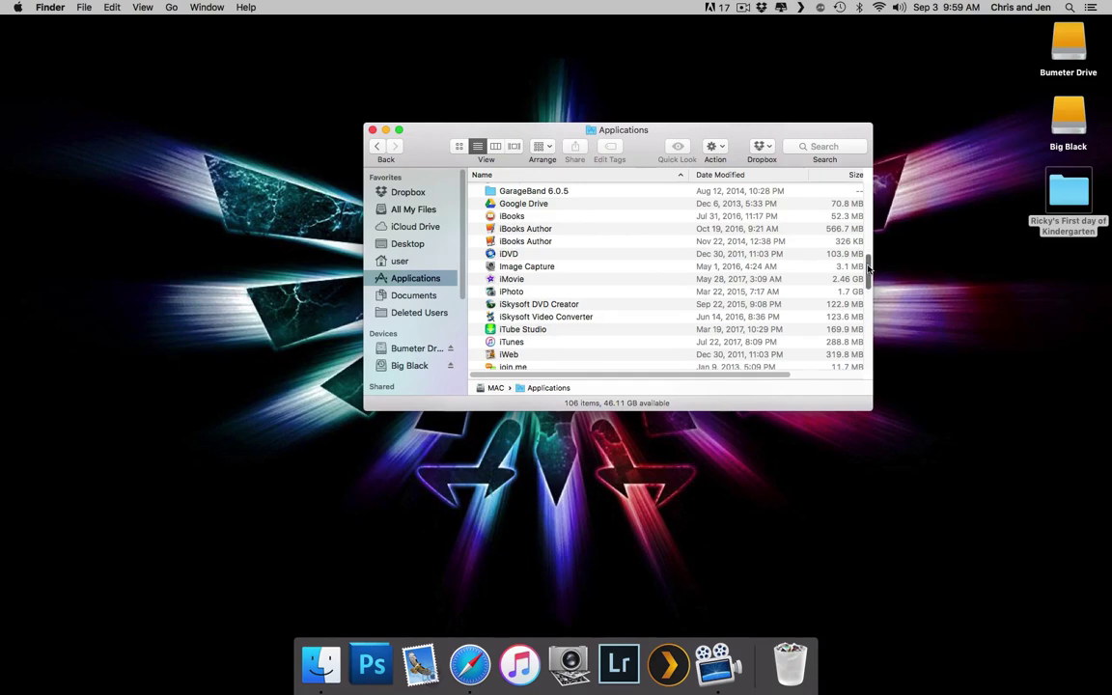
pyautogui.moveTo(868, 269)
pyautogui.mouseDown()
pyautogui.moveTo(869, 234)
pyautogui.moveTo(868, 263)
pyautogui.mouseUp()
pyautogui.click(537, 321)
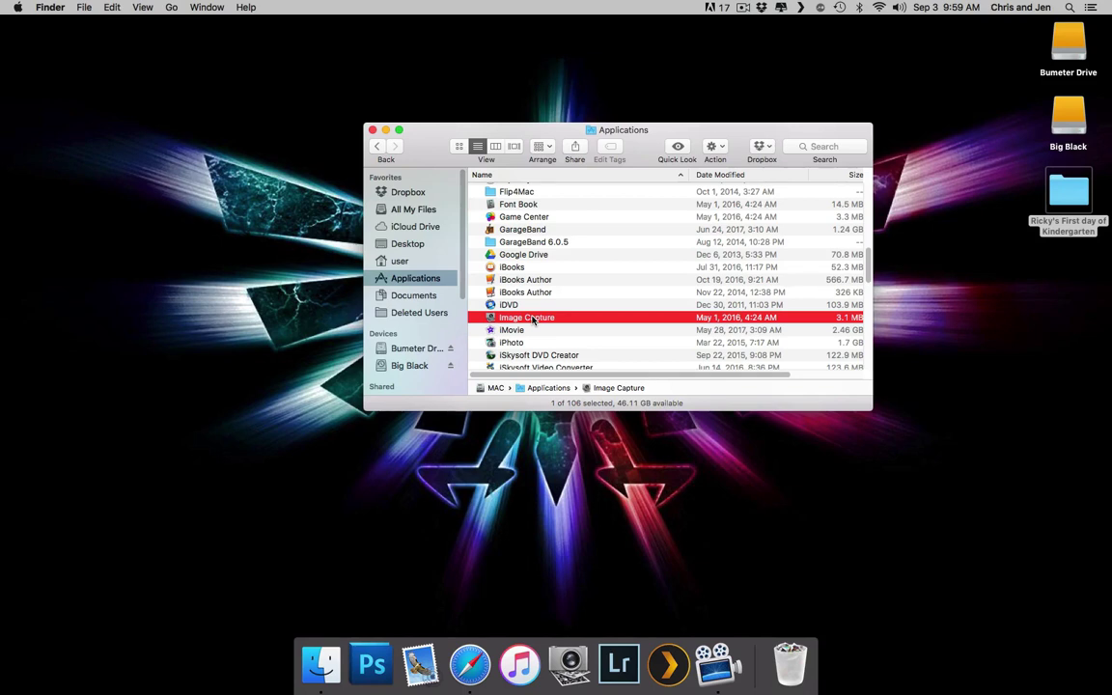
pyautogui.doubleClick(534, 320)
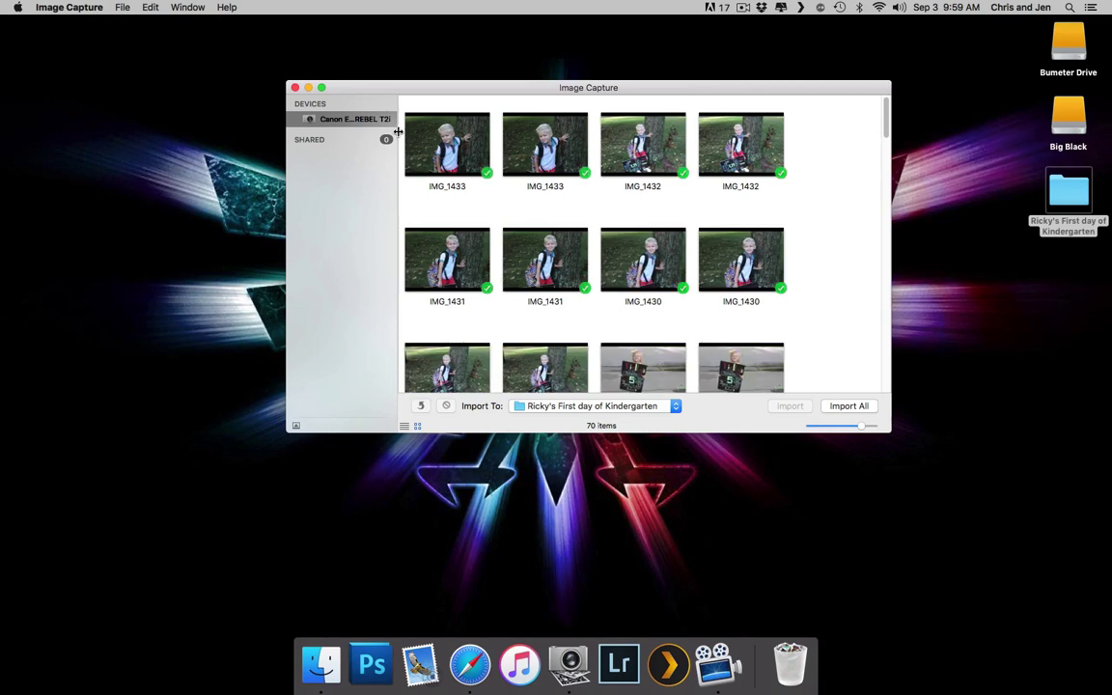
pyautogui.moveTo(421, 92); pyautogui.dragTo(422, 93)
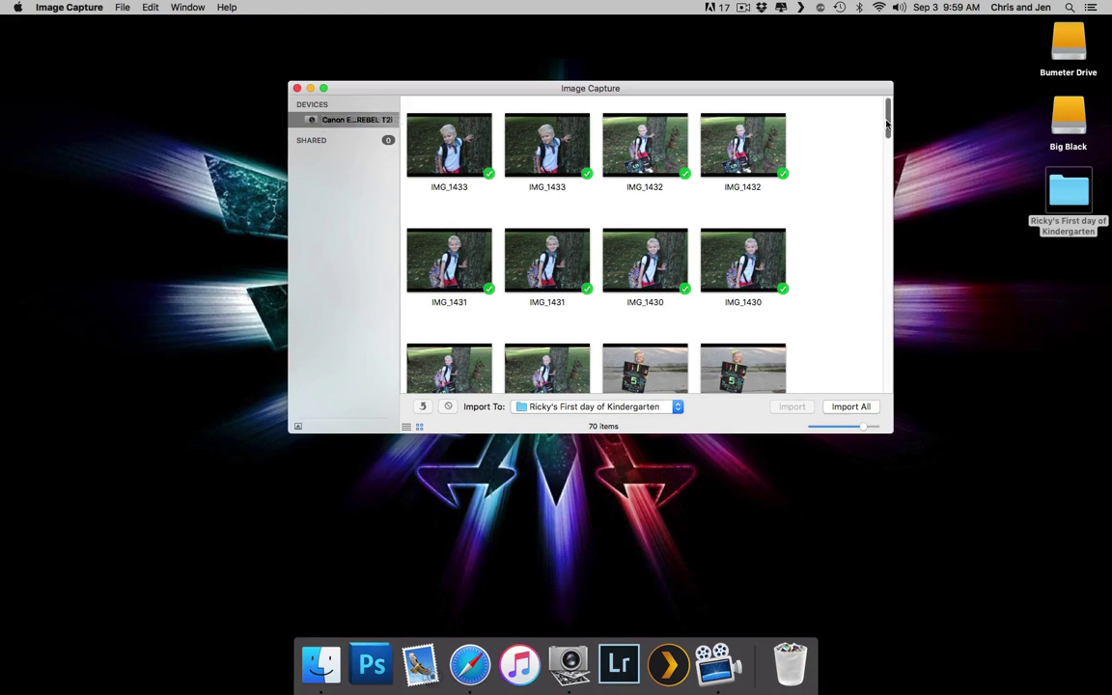
pyautogui.moveTo(888, 123); pyautogui.dragTo(888, 73)
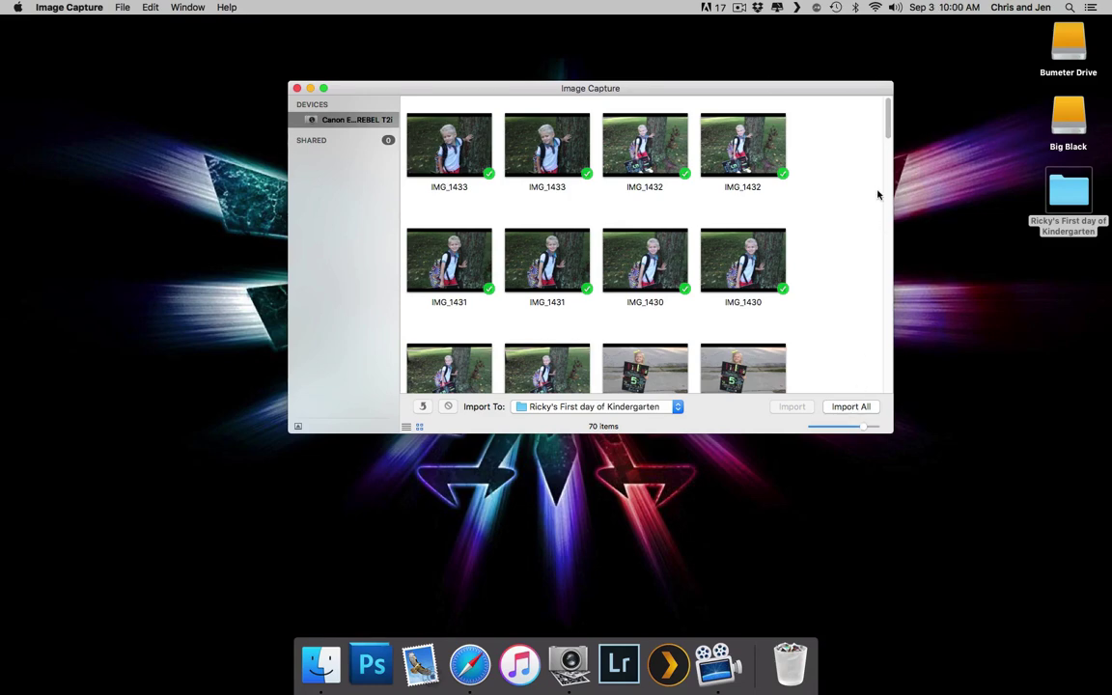
pyautogui.moveTo(888, 121); pyautogui.dragTo(816, 96)
# - Select the first eight camera photos starting at IMG_1433 and open the Import To destination list
pyautogui.click(465, 142)
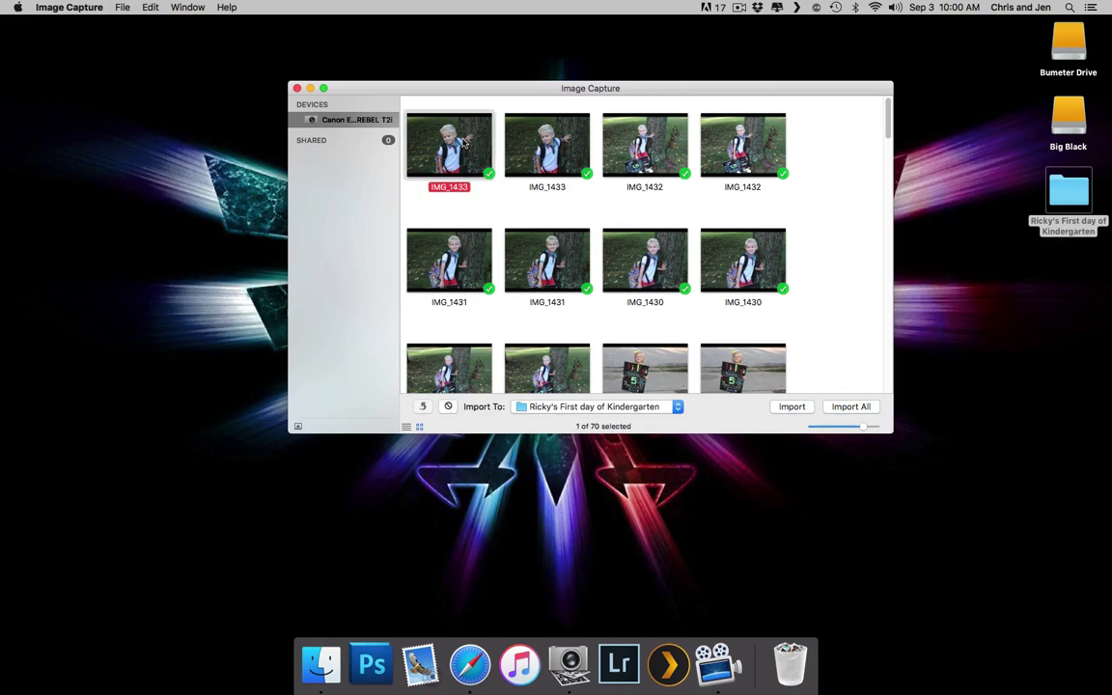
pyautogui.keyDown('super'); pyautogui.click(539, 140); pyautogui.keyUp('super')
pyautogui.keyDown('super'); pyautogui.click(634, 127); pyautogui.keyUp('super')
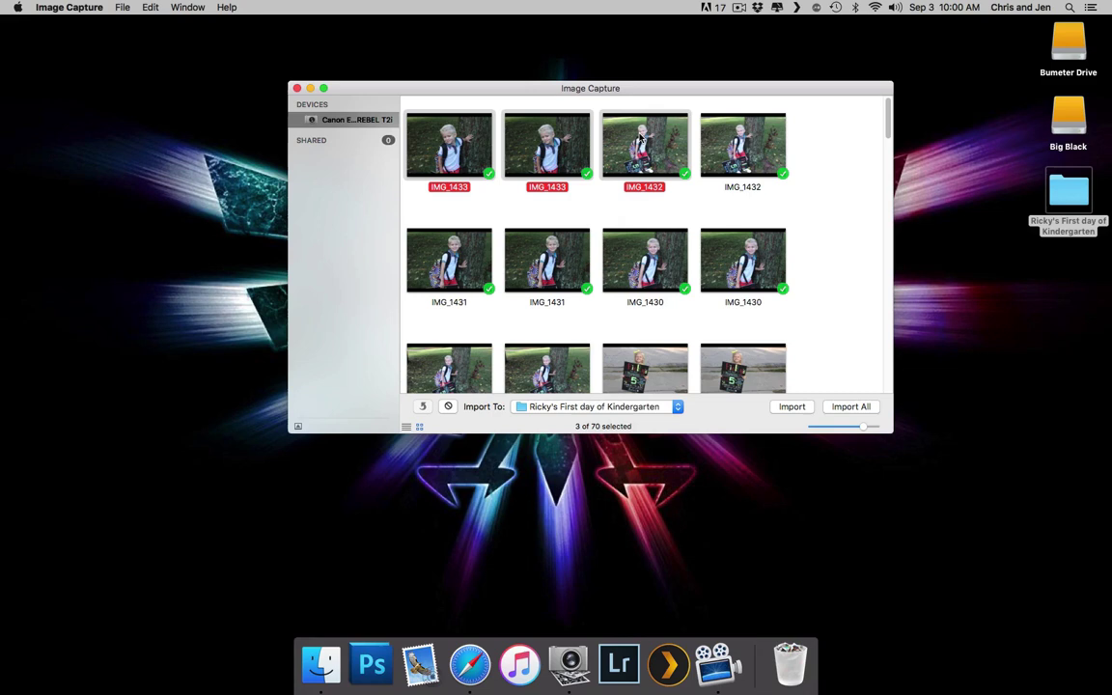
pyautogui.keyDown('super'); pyautogui.click(726, 127); pyautogui.keyUp('super')
pyautogui.click(821, 173)
pyautogui.click(444, 140)
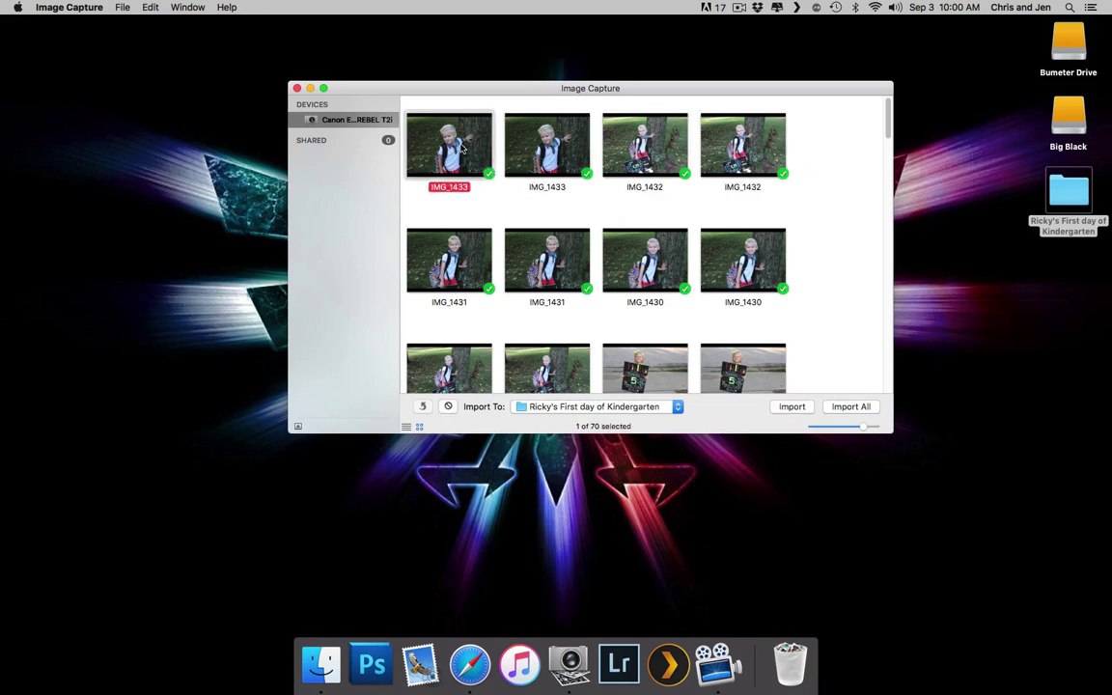
pyautogui.keyDown('shift'); pyautogui.click(765, 263); pyautogui.keyUp('shift')
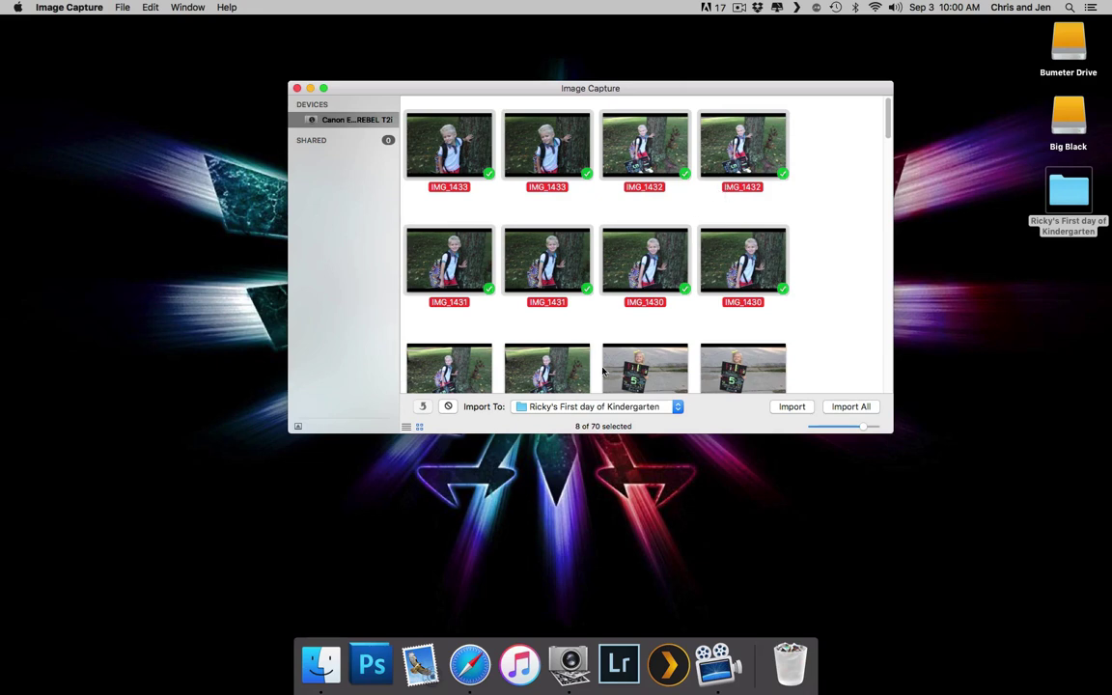
pyautogui.click(559, 408)
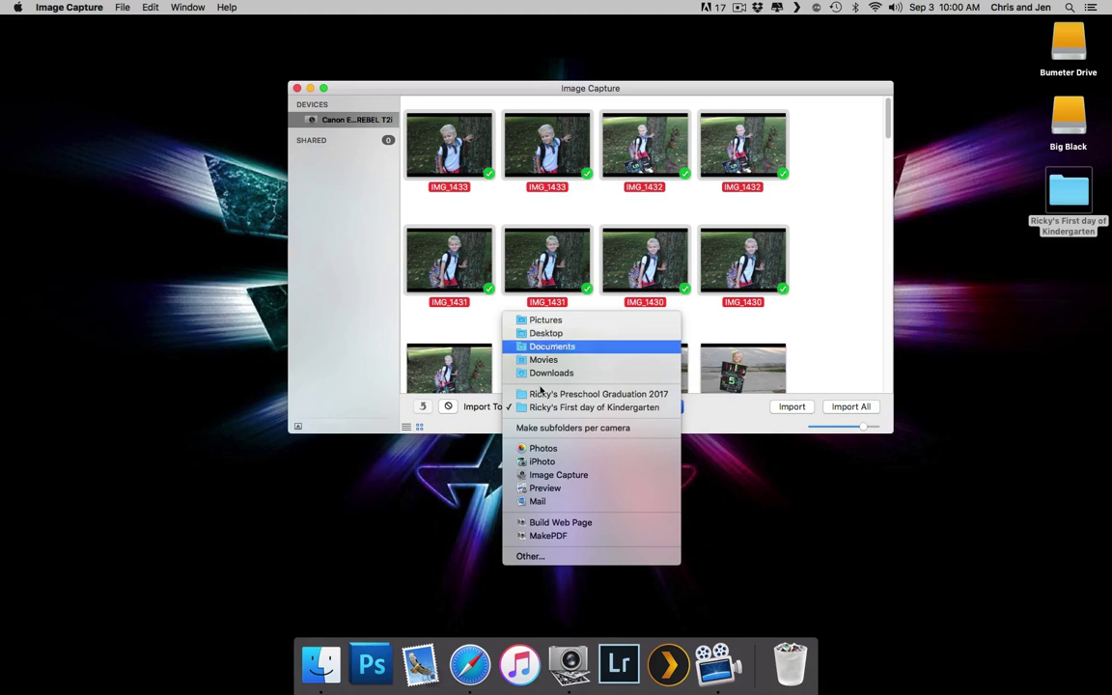
# - Create a new folder named 'Test Folder' on the Desktop
pyautogui.click(530, 556)
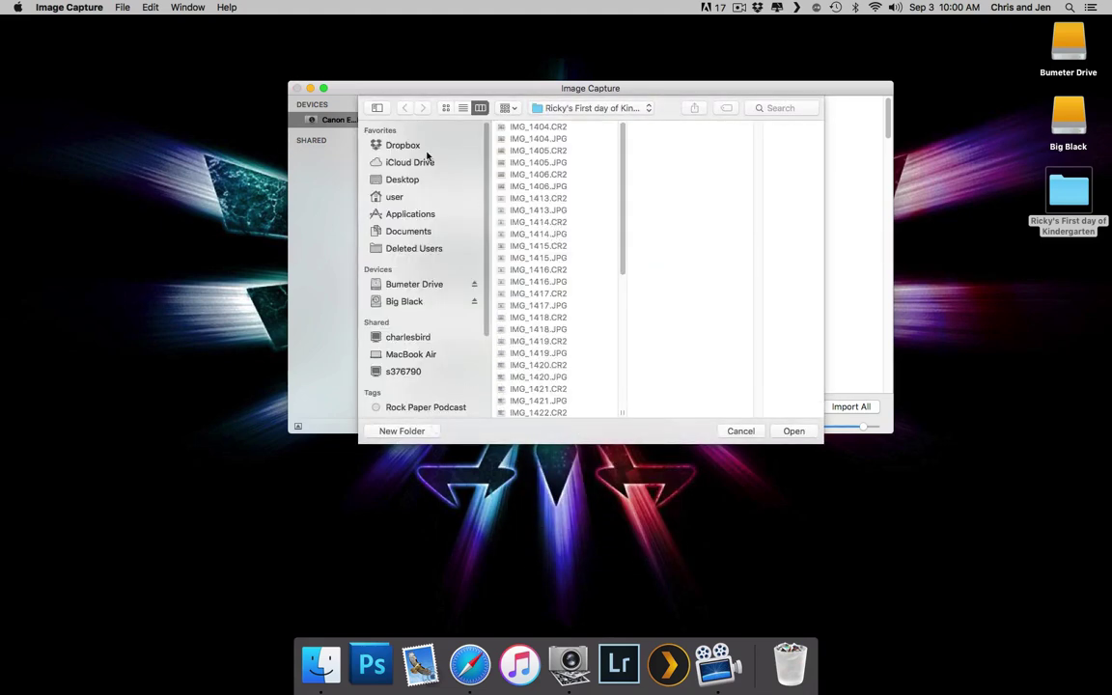
pyautogui.click(395, 183)
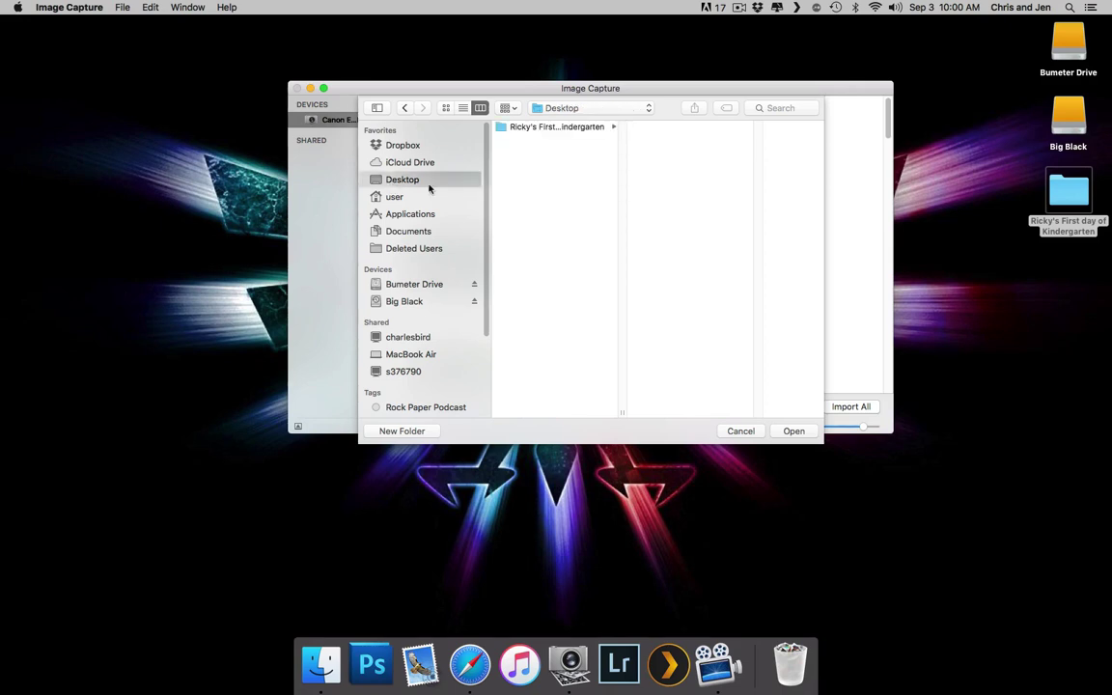
pyautogui.click(406, 434)
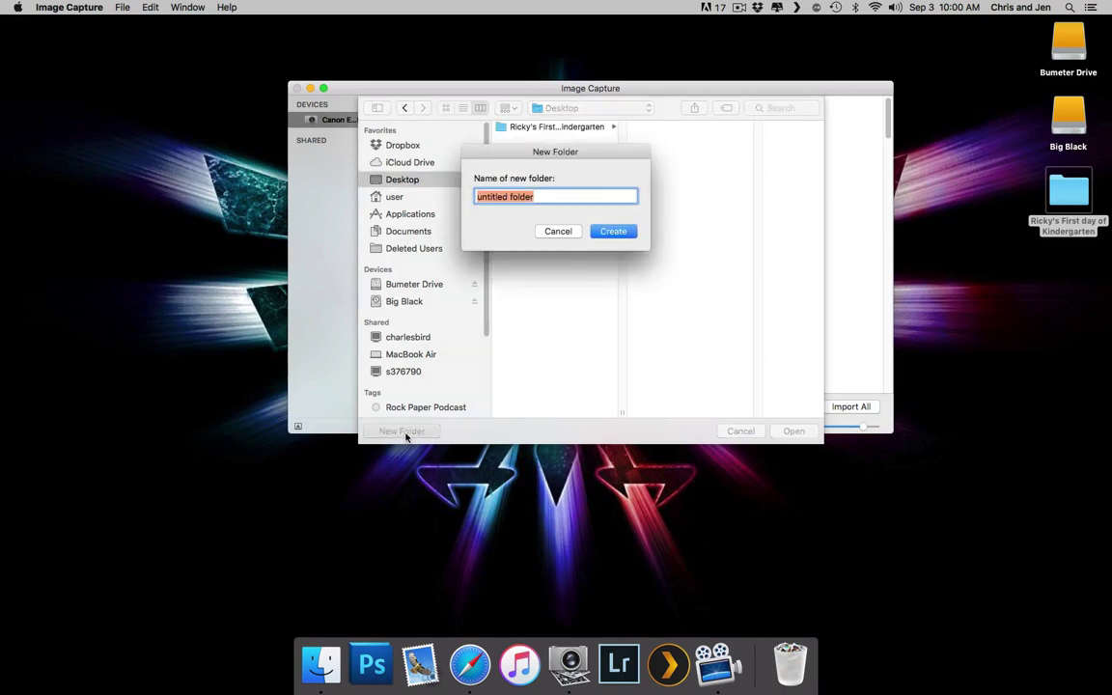
pyautogui.write('Test ')
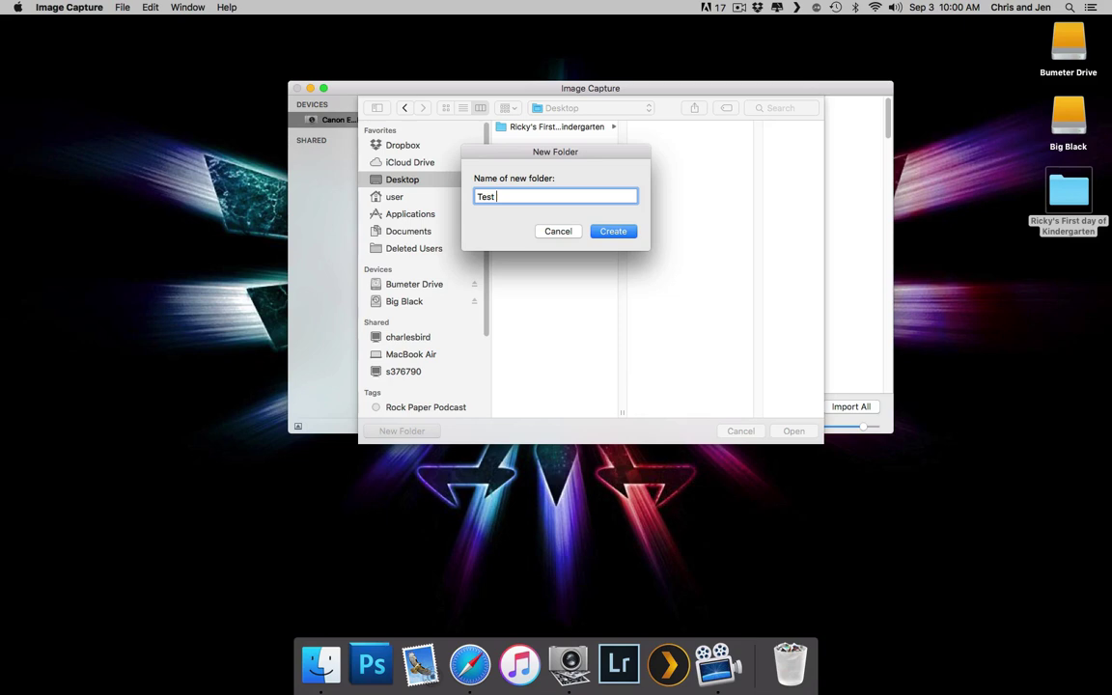
pyautogui.write('Folder')
pyautogui.click(613, 232)
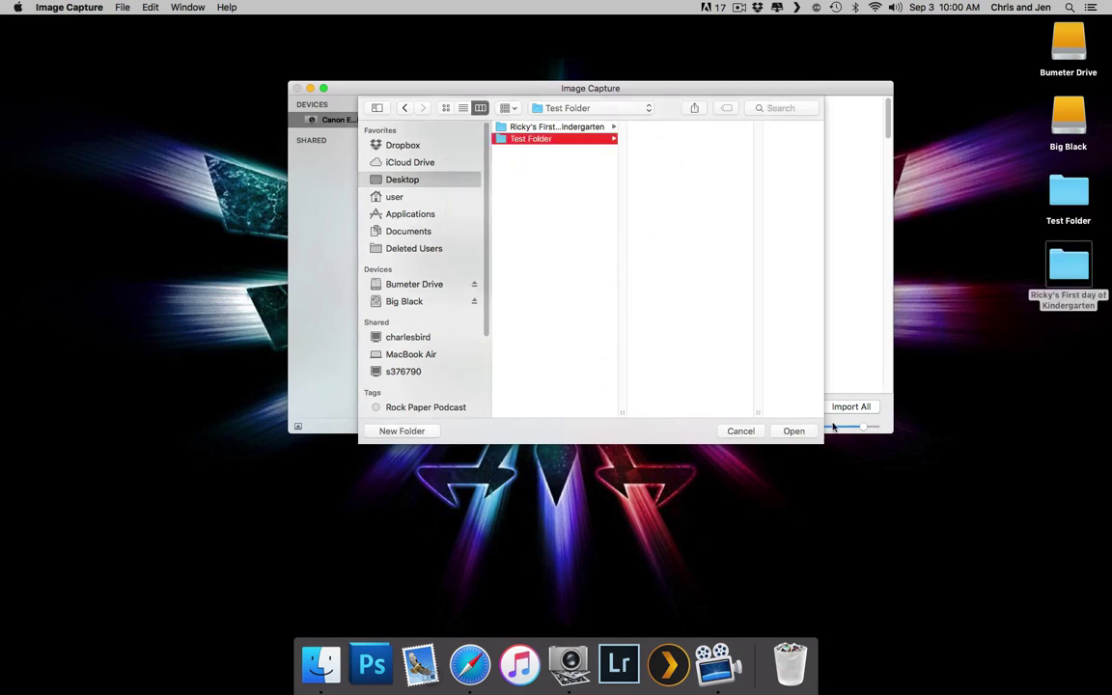
# - Set Test Folder as the import destination and import the eight selected photos
pyautogui.click(792, 432)
pyautogui.click(792, 406)
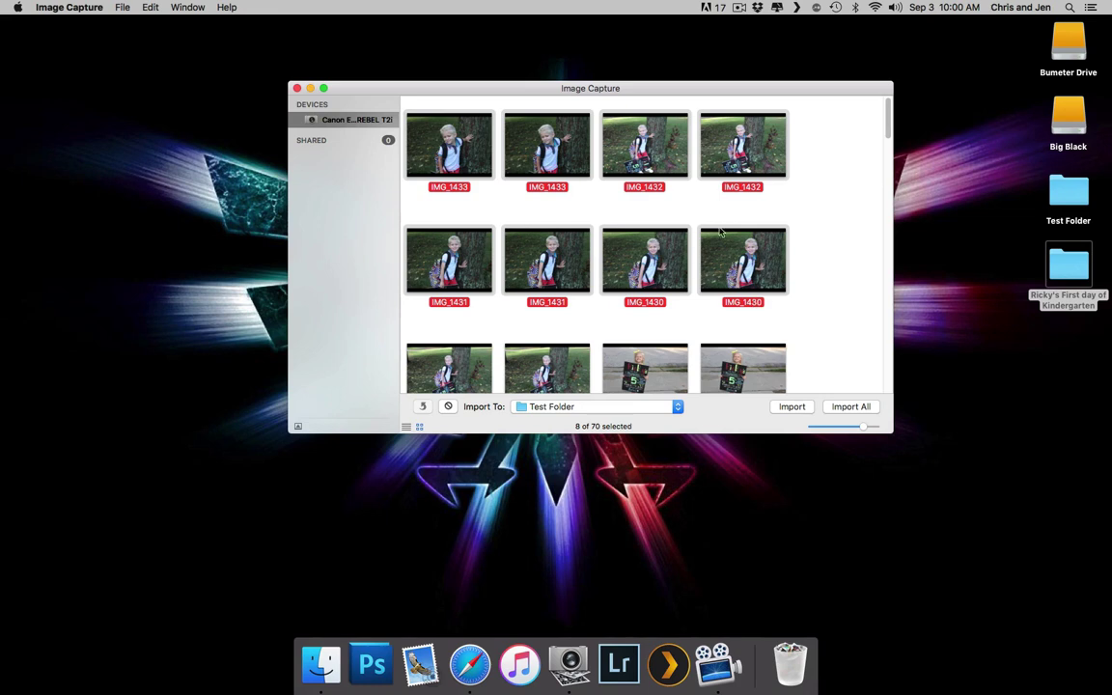
pyautogui.click(791, 406)
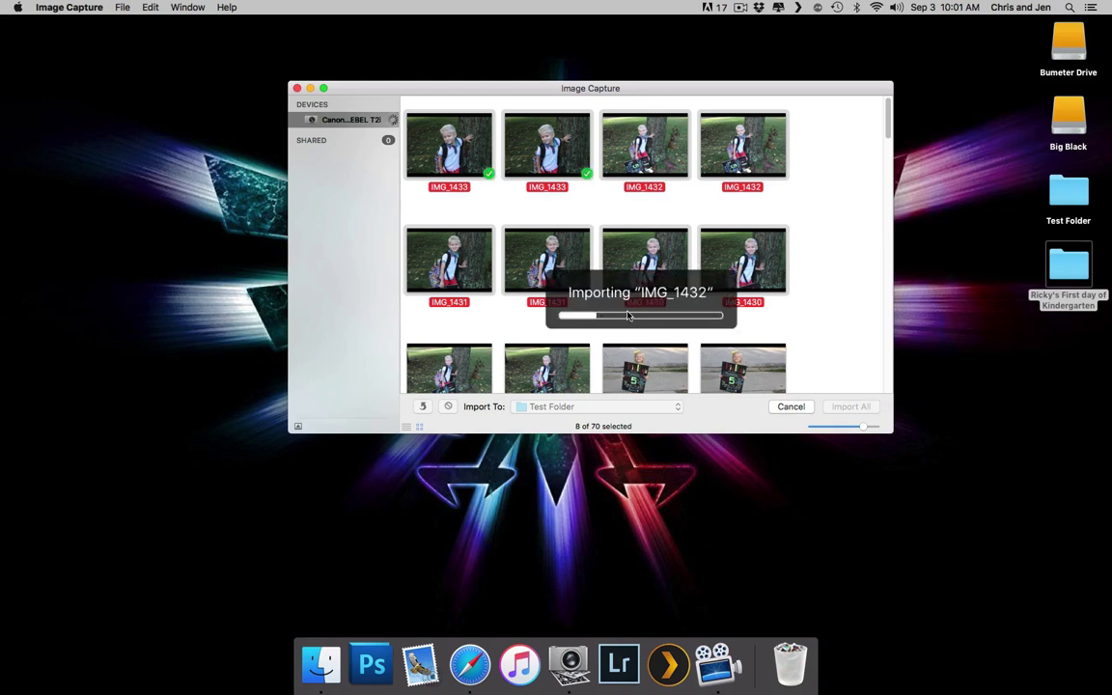
# - Open Test Folder and preview the imported IMG_1430 and IMG_1431 CR2 and JPG files, widening the window
pyautogui.doubleClick(1057, 192)
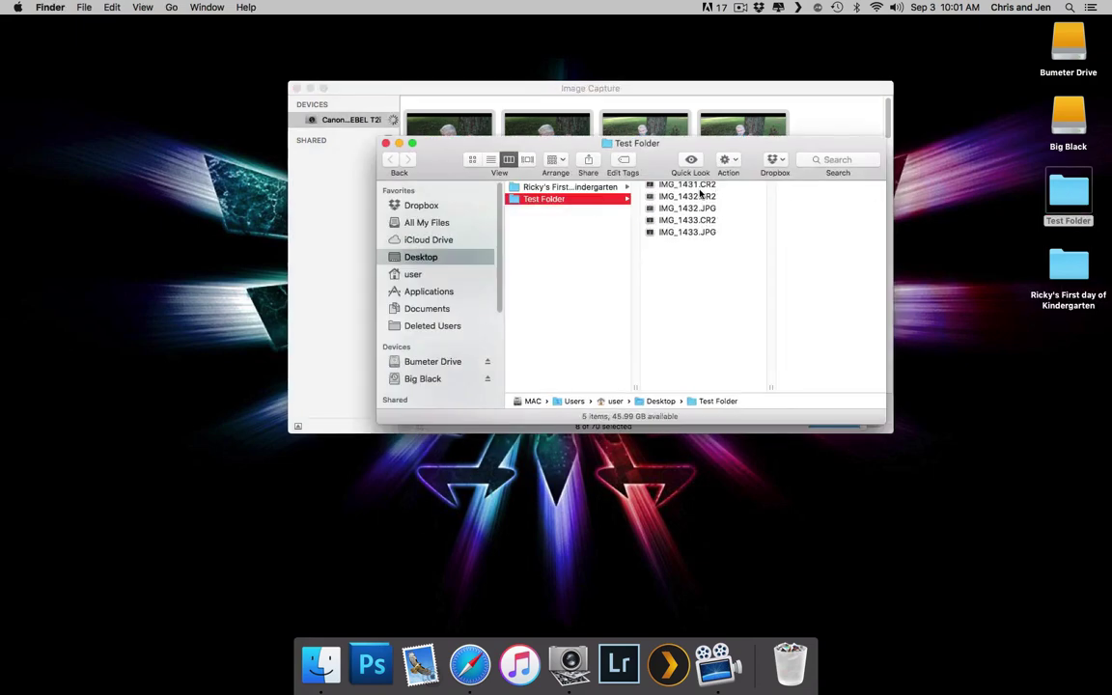
pyautogui.click(702, 187)
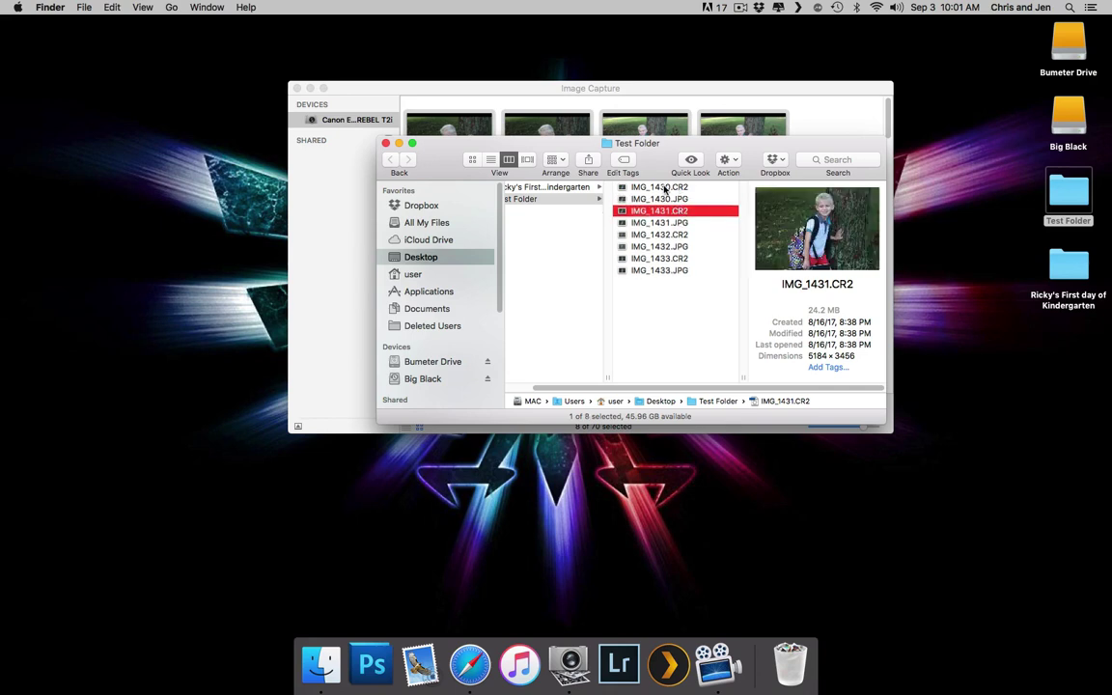
pyautogui.click(665, 188)
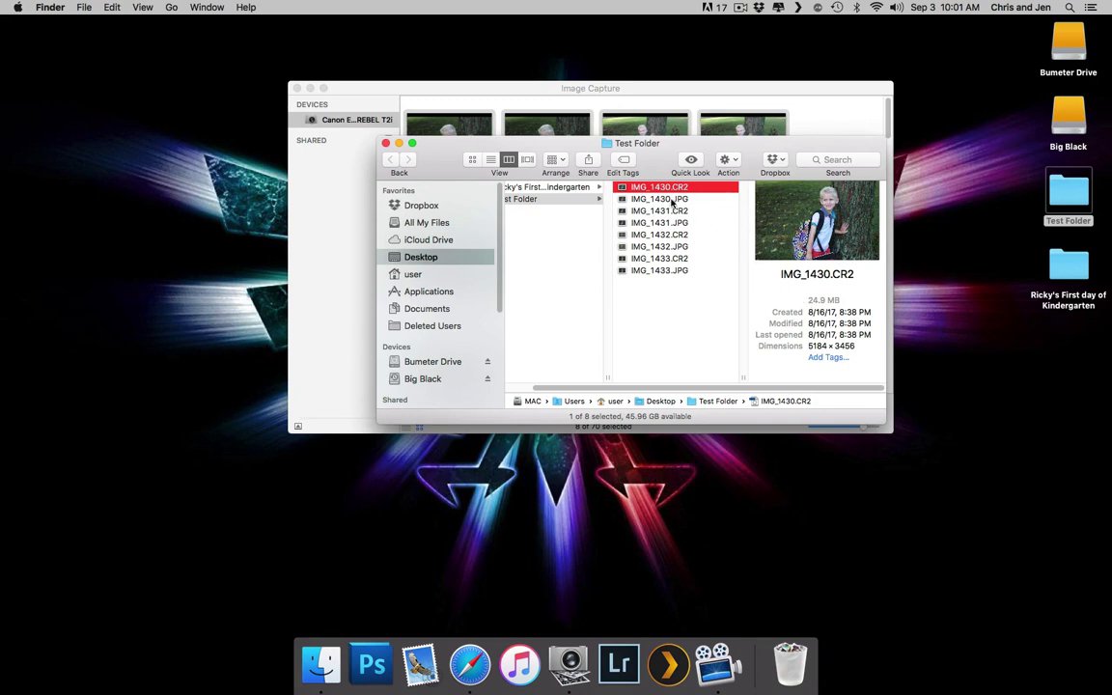
pyautogui.click(666, 198)
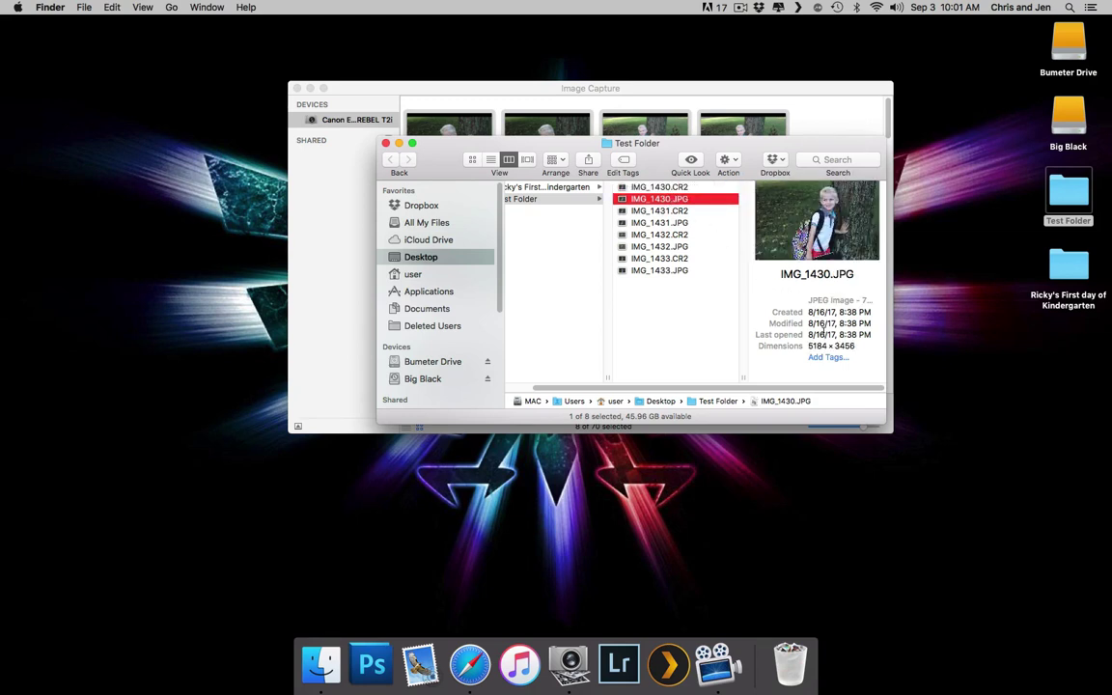
pyautogui.moveTo(888, 309); pyautogui.dragTo(936, 309)
pyautogui.click(696, 187)
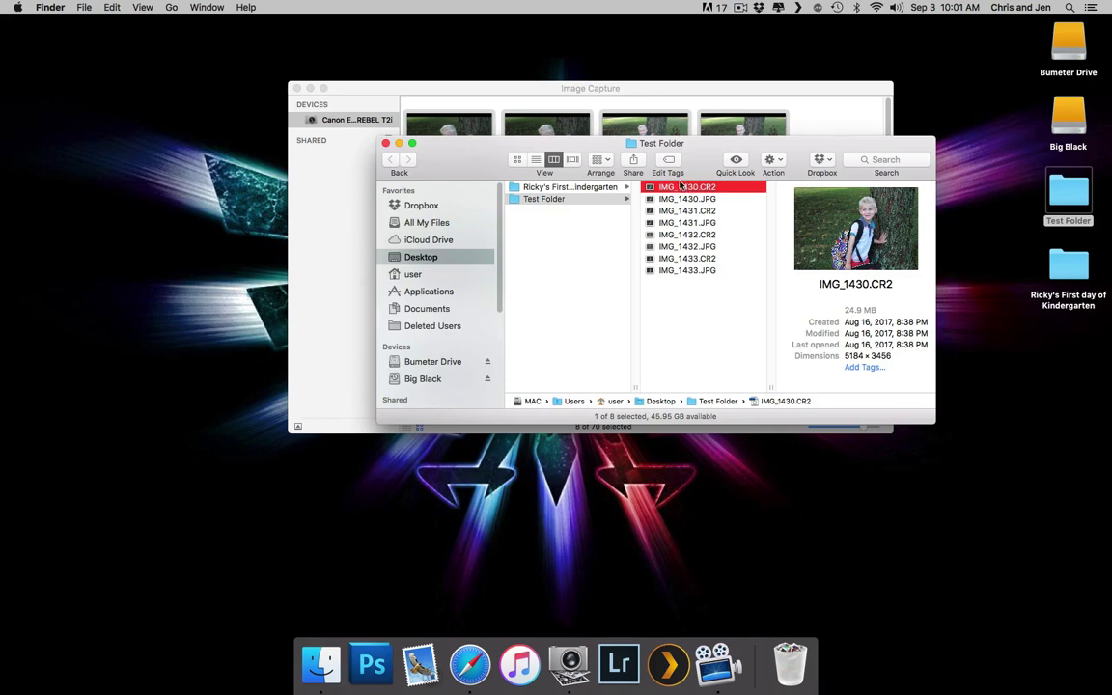
# - Close Test Folder, cancel deleting the eight photos from the camera, and deselect all thumbnails
pyautogui.click(386, 142)
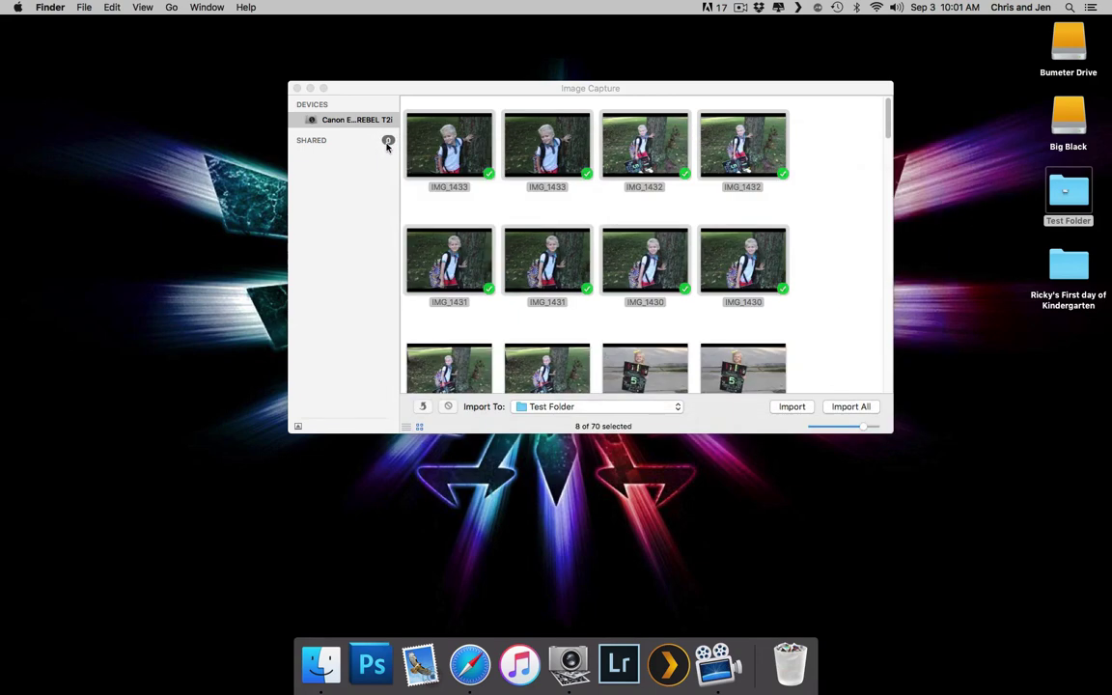
pyautogui.click(340, 121)
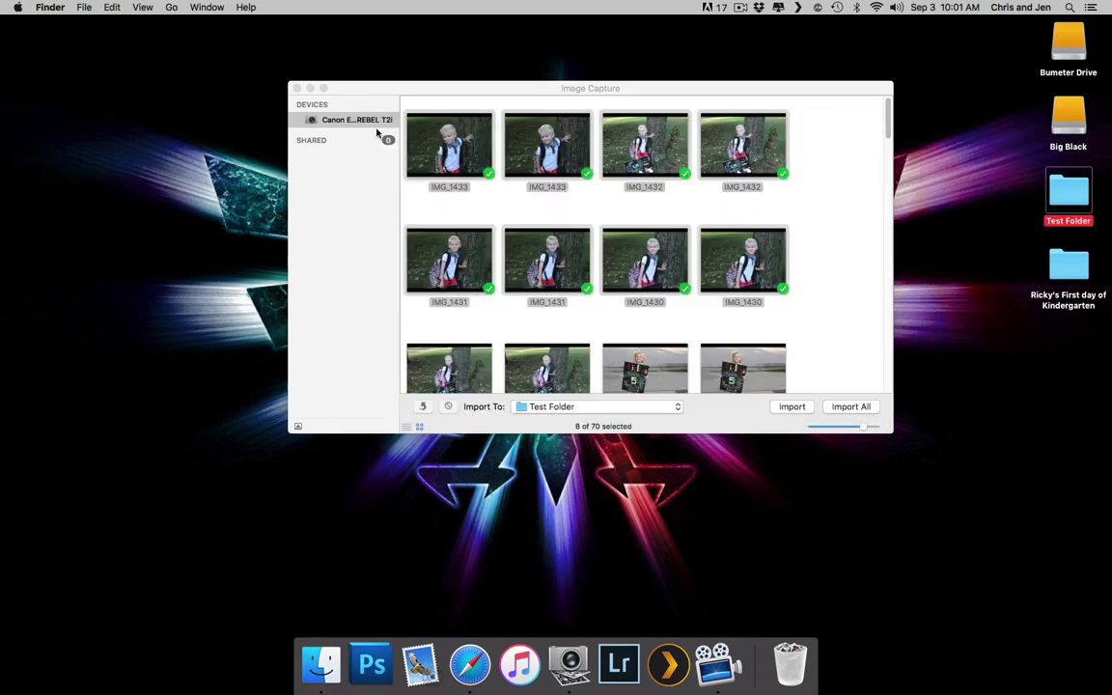
pyautogui.moveTo(485, 89); pyautogui.dragTo(492, 87)
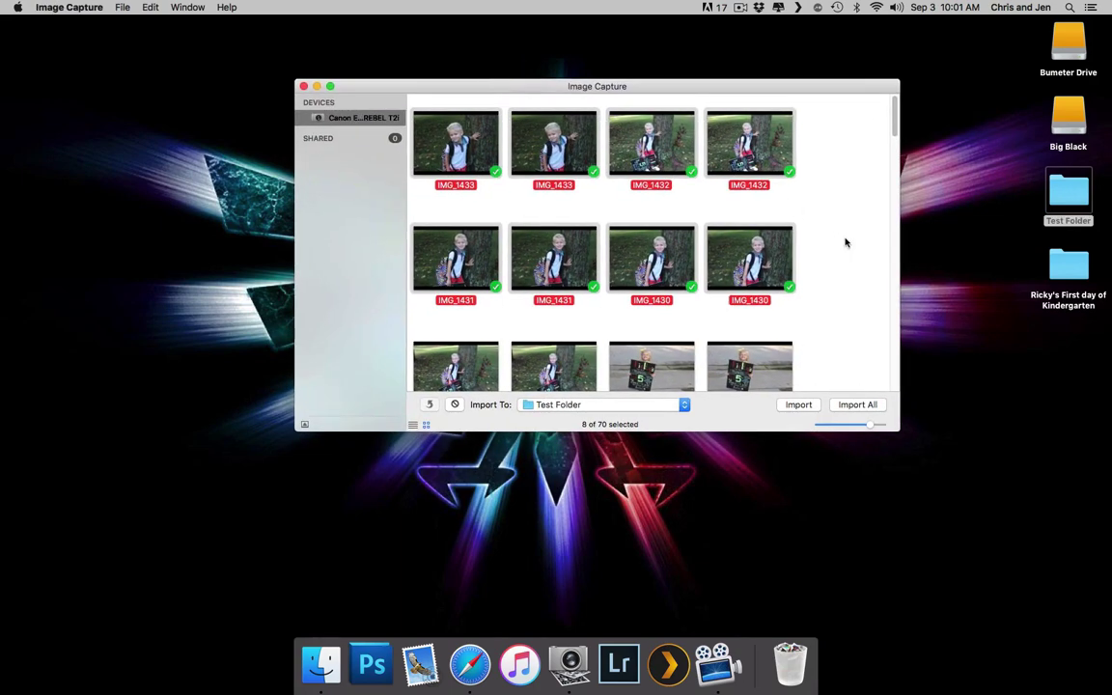
pyautogui.click(455, 406)
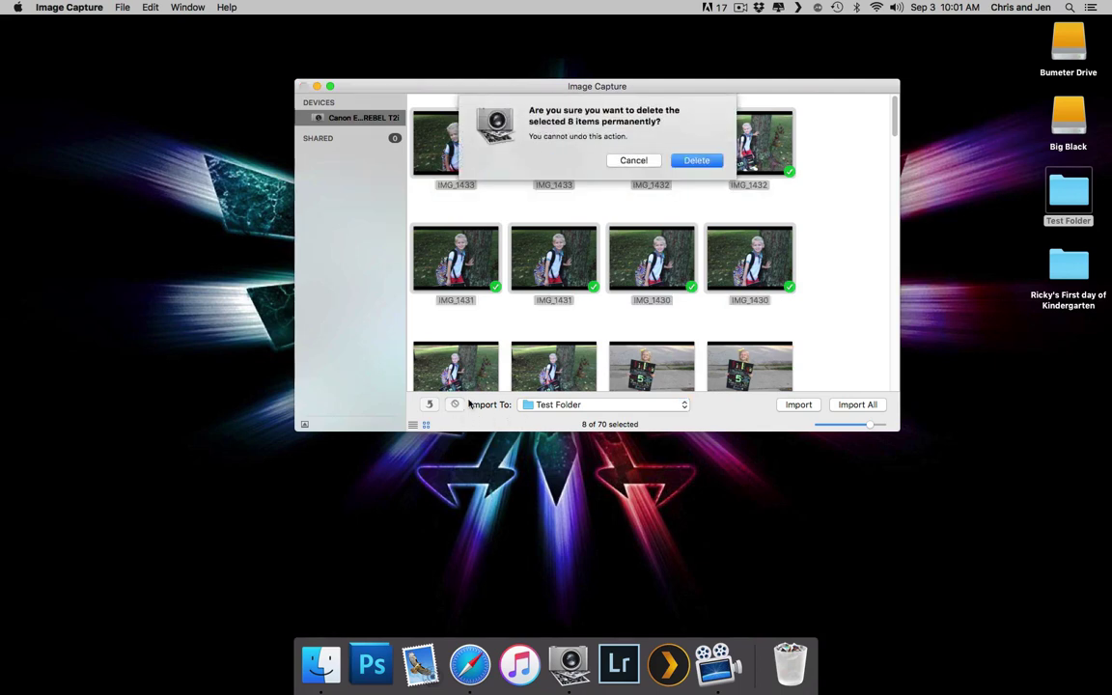
pyautogui.click(634, 163)
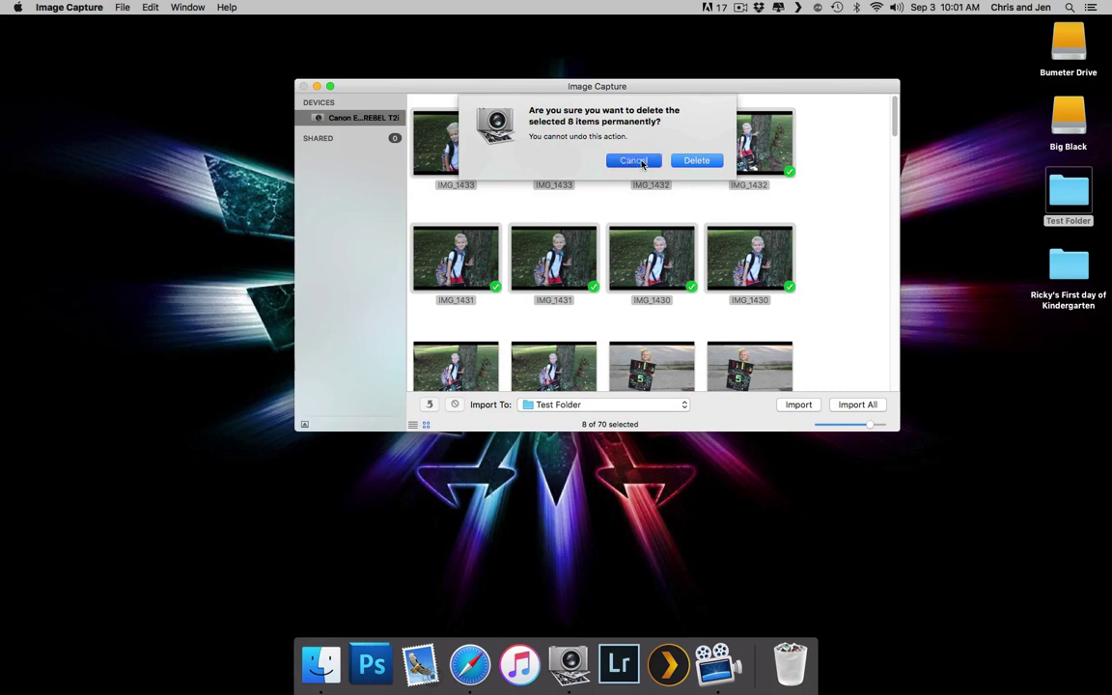
pyautogui.click(855, 216)
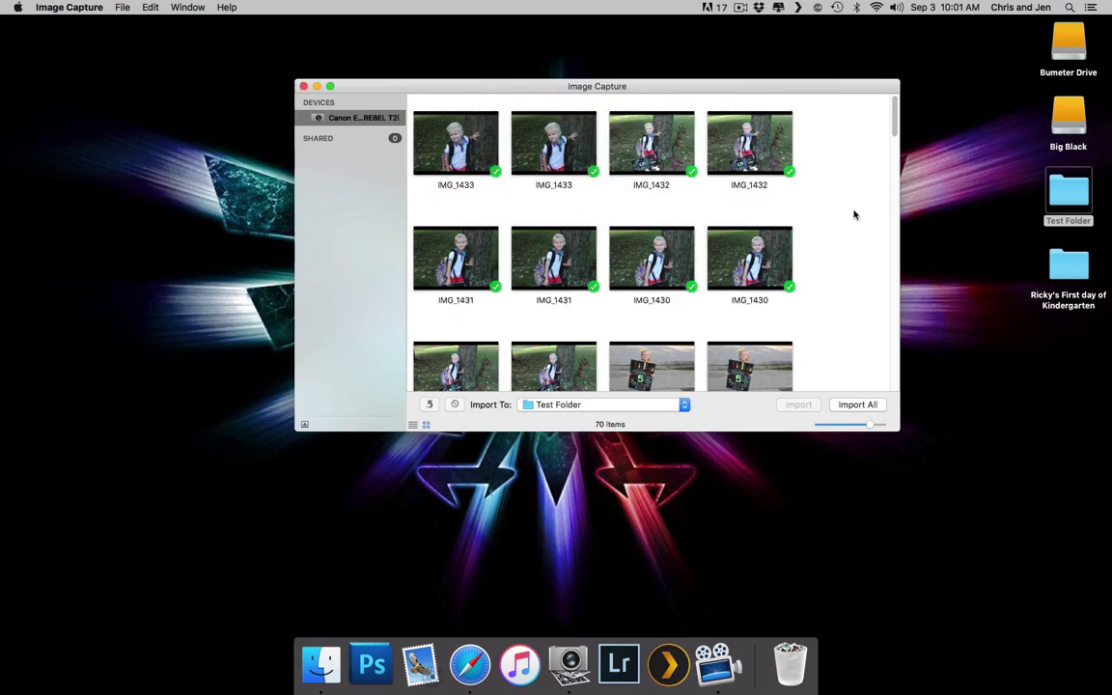